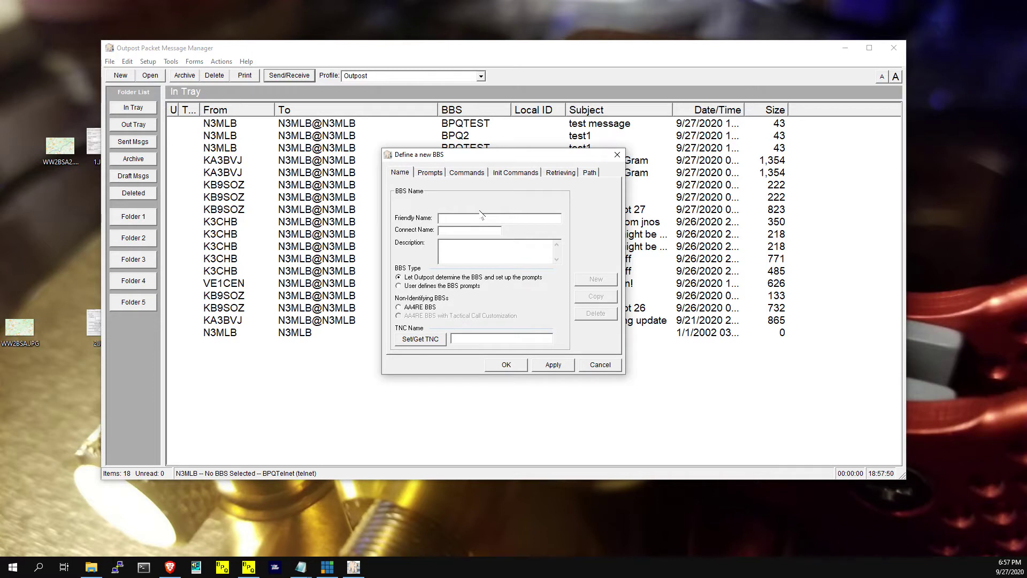
Step: Give the new BBS the friendly name BSA-TEST and the connect name WW2BSA-1
text(ON)
key(BackSpace)
key(BackSpace)
text(ON)
key(BackSpace)
key(BackSpace)
text(BSATEST)
key(Left)
key(Left)
key(Left)
key(Left)
text(-)
key(End)
key(Tab)
text(WW2BSA-1)
Step: Assign the BPQTelnet interface as the TNC for the new BBS
click(418, 343)
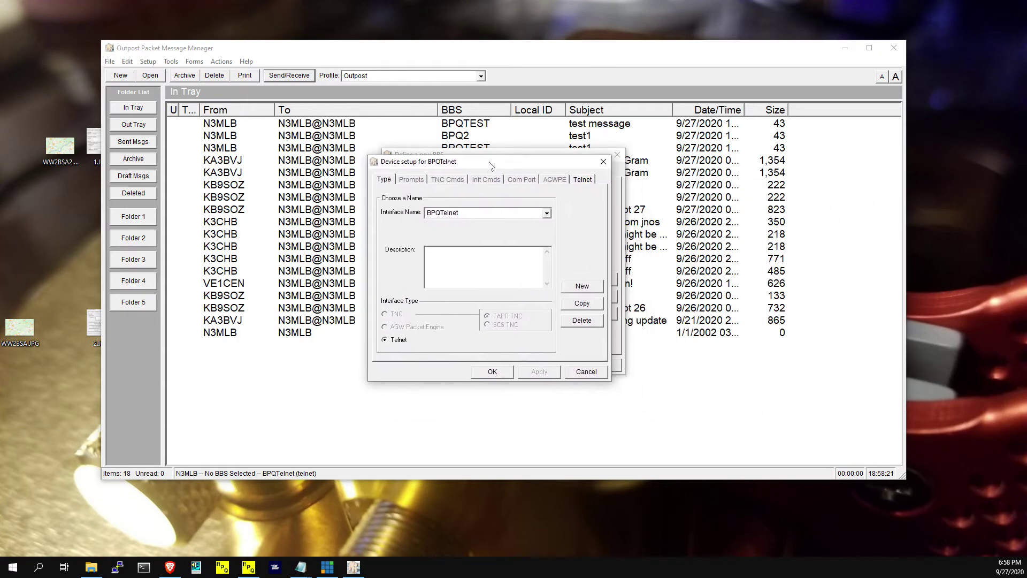
click(547, 213)
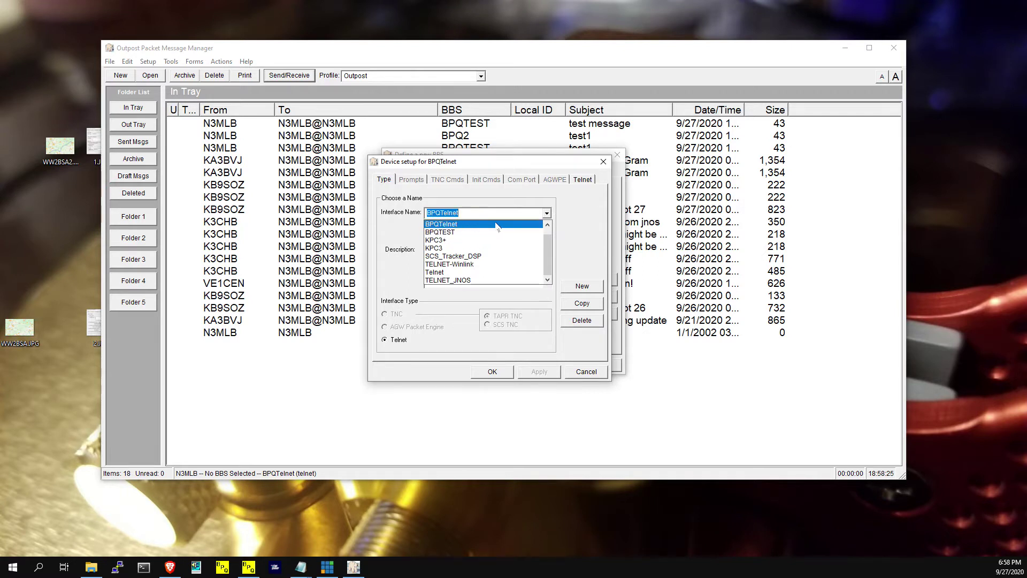
drag(546, 242, 555, 221)
click(556, 221)
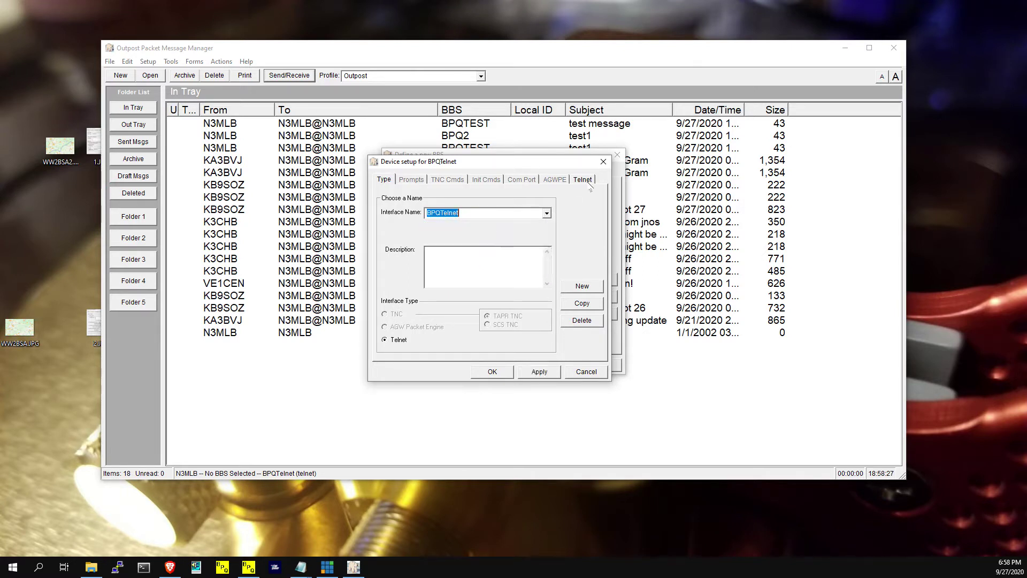
click(587, 180)
click(385, 180)
click(488, 371)
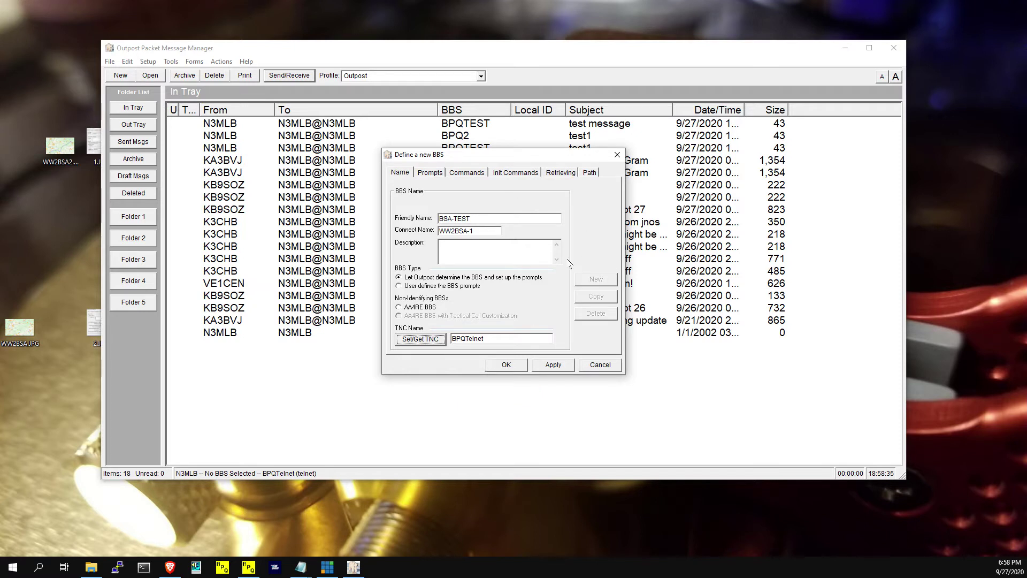
Step: Use KA-NODE/Netrom access for the path and define node DWBNOD with successful connect message "N3MLB>" and connect command "C DWBNOD"
click(590, 172)
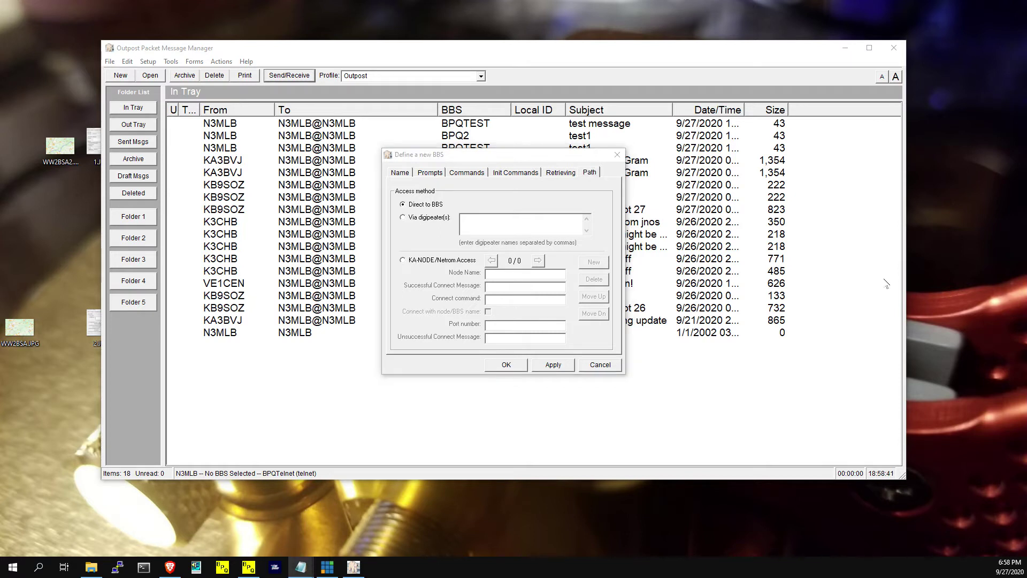
click(405, 262)
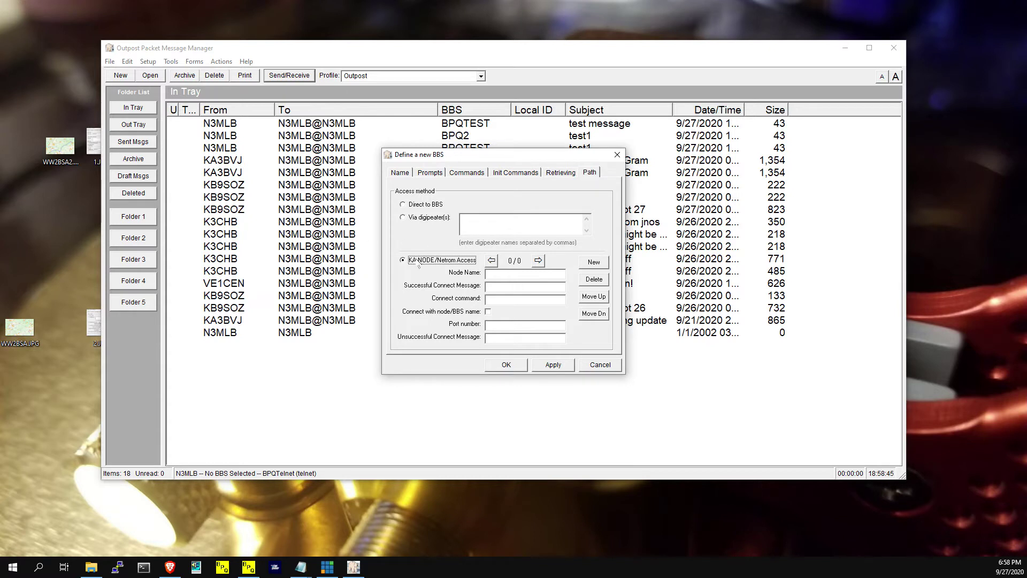
click(514, 275)
text(DWBNOD)
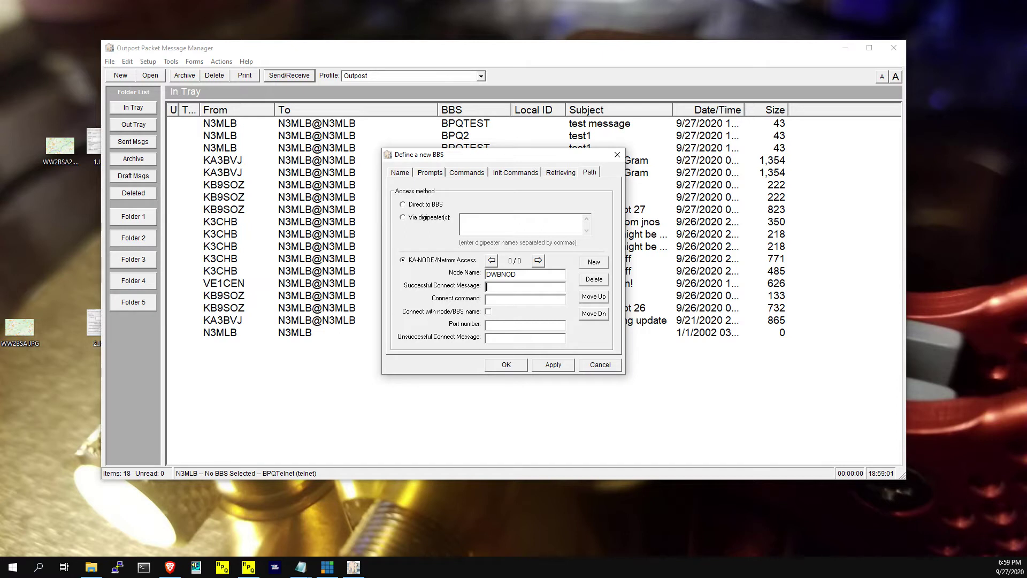
text(N3MLB)
text(>)
text(C)
text( DWB)
text(NOD)
Step: Set the DWBNOD node's port number to 1 and its unsuccessful connect message to UNSUCCESSFUL
text(1)
key(Tab)
text(UNSUCCESSFL)
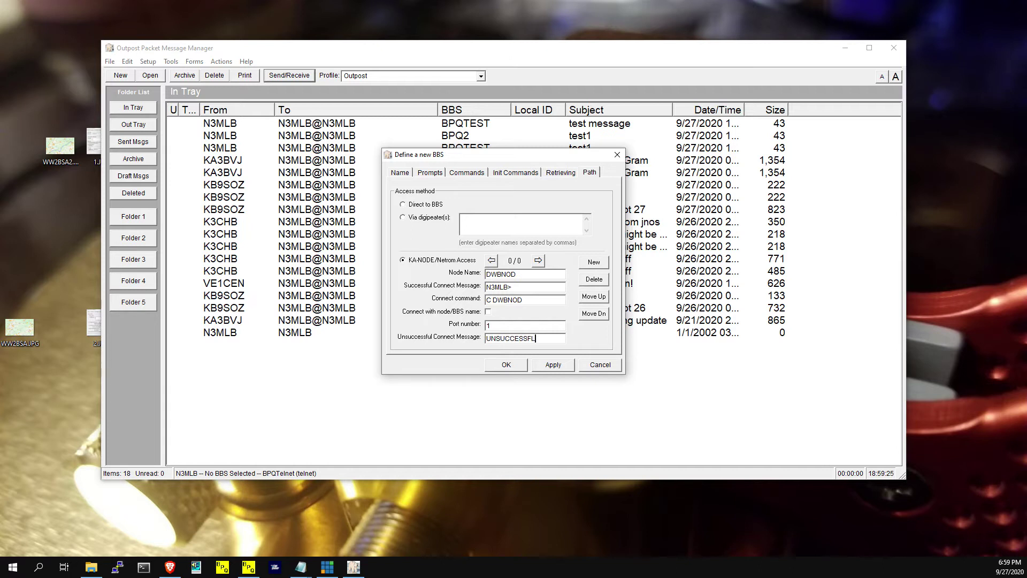
text(UL)
double_click(530, 273)
double_click(521, 287)
click(527, 302)
Step: Add a second path node named CMLBK with successful connect message "Connected to" and connect command "C 2 CMLBK"
click(594, 261)
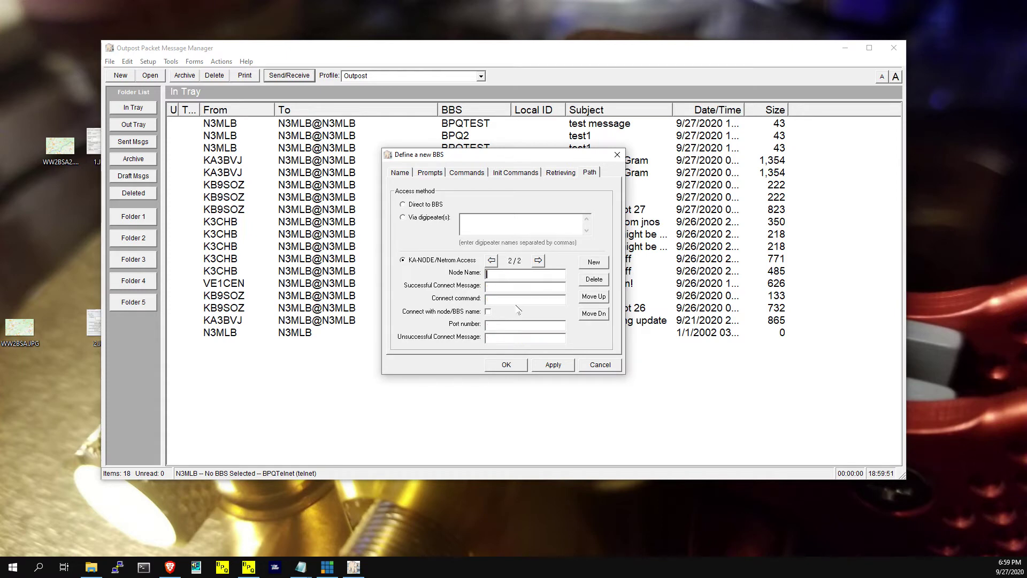
text(CMLBK)
click(503, 287)
text(Connected toC 2 CMLBK)
key(BackSpace)
key(BackSpace)
key(BackSpace)
text(LBK)
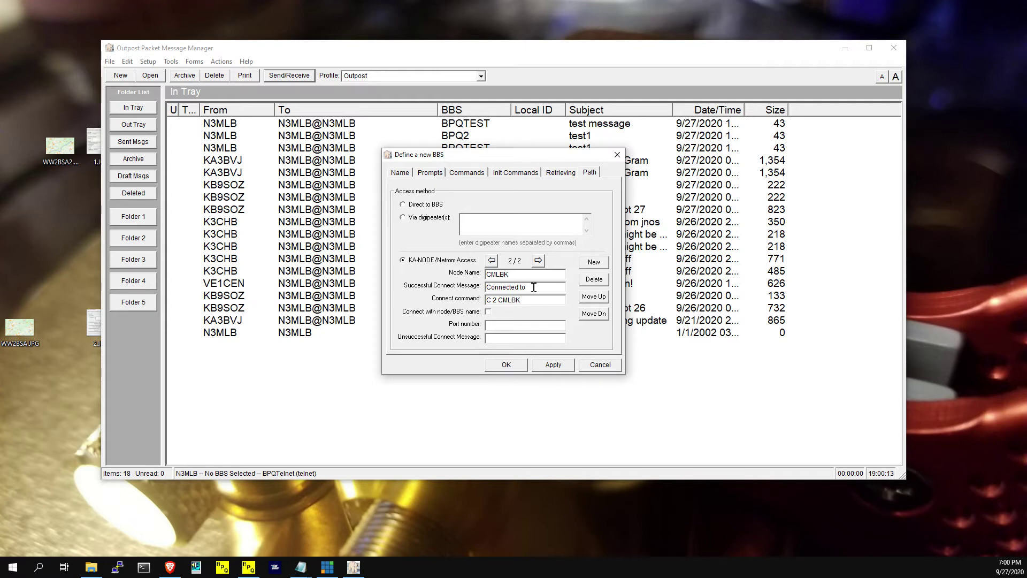
Step: Compare the first two nodes' connect settings, and set CMLBK's port number to 0 and unsuccessful connect message to UNSUCCESSFUL
drag(530, 287, 484, 287)
click(491, 260)
drag(527, 298, 485, 289)
click(538, 261)
drag(535, 298, 480, 300)
click(508, 323)
text(0)
text(U)
text(NSUCC)
text(ESSFUL)
Step: Add a third path node named WW2BSA-1 with successful connect message "Connected to" and connect command "C WW2BSA-1"
click(595, 262)
text(WW2B)
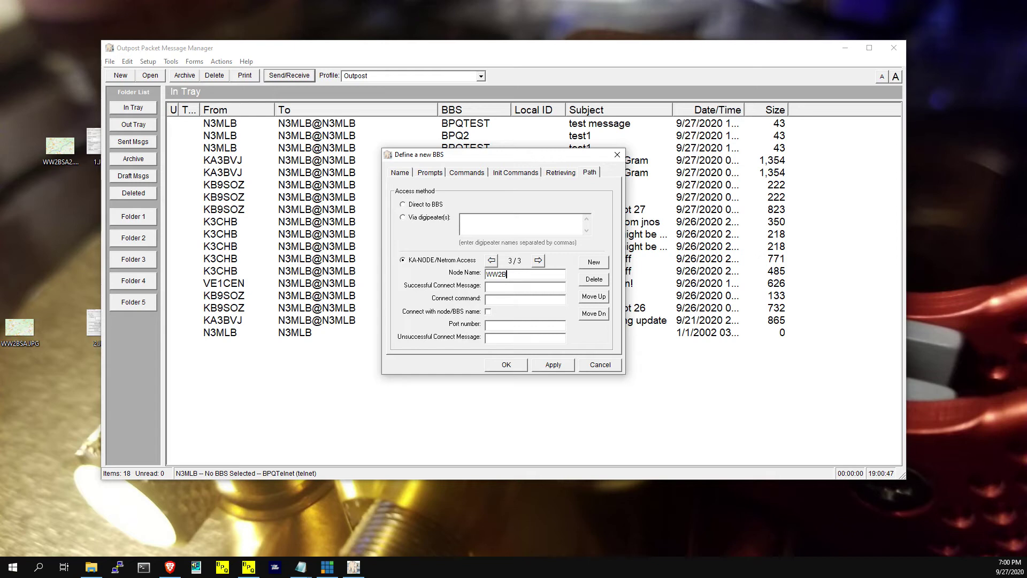
text(SA-1)
click(502, 285)
text(Connected to)
click(500, 302)
text(C WW2BSA-1)
Step: Set the WW2BSA-1 node's port number to 0 and unsuccessful connect message to UNSUCCESSFUL, and save the BBS setup
click(505, 328)
text(0)
key(Tab)
text(u)
key(BackSpace)
text(UNSUCCESSFUL)
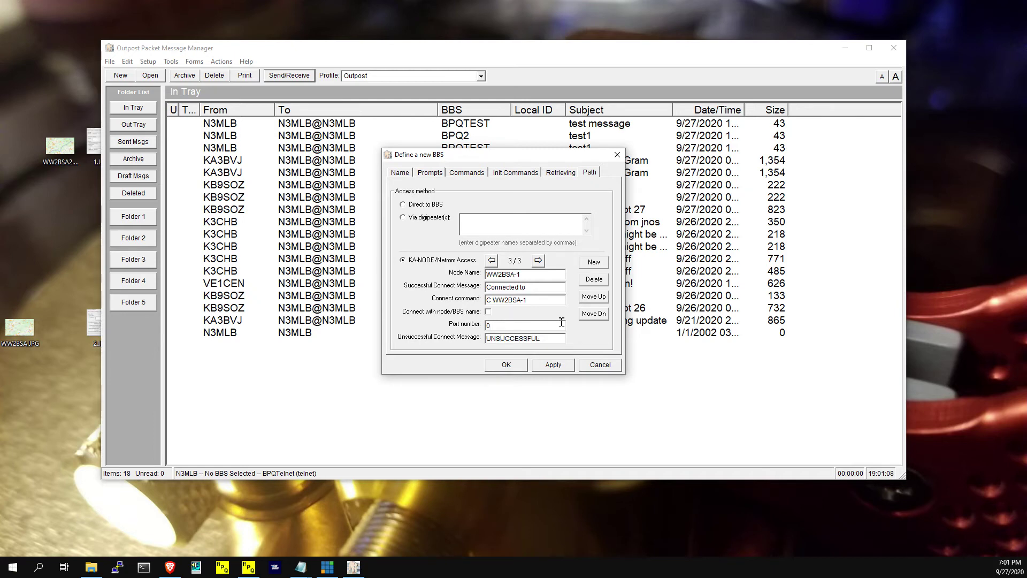
click(562, 366)
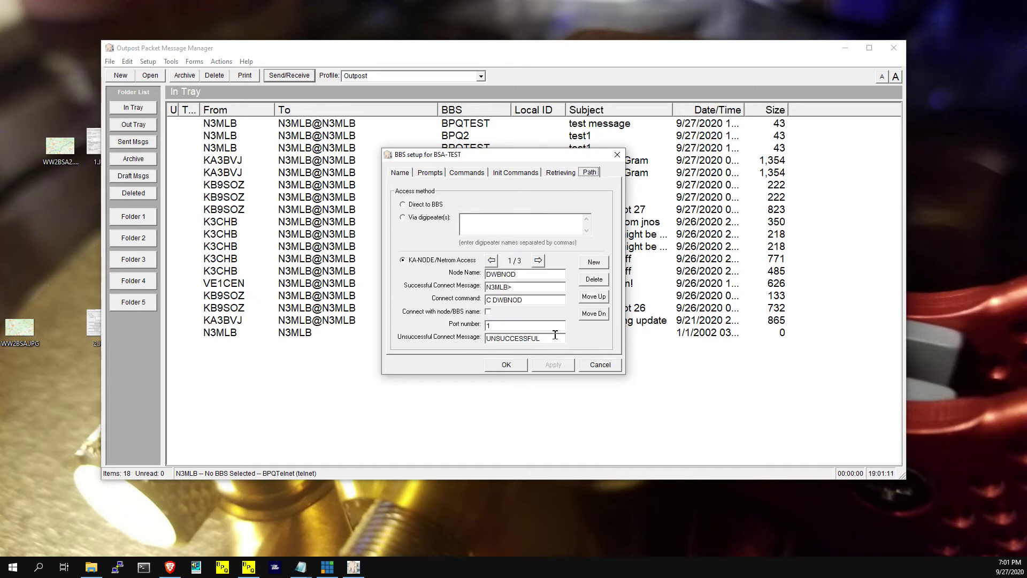
click(513, 366)
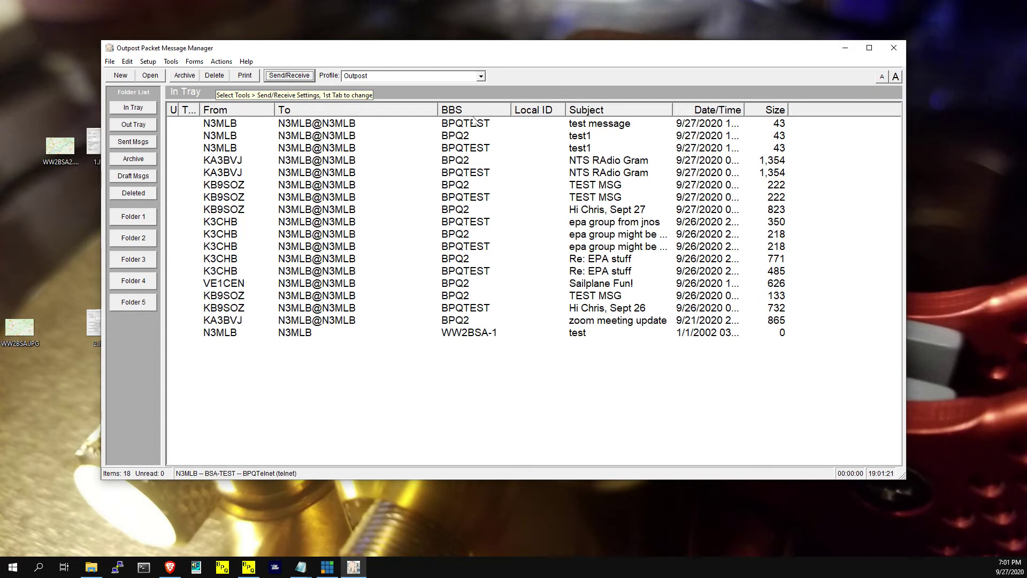
Step: Try a send/receive session with BSA-TEST, read the logged notification and abort the session
click(305, 78)
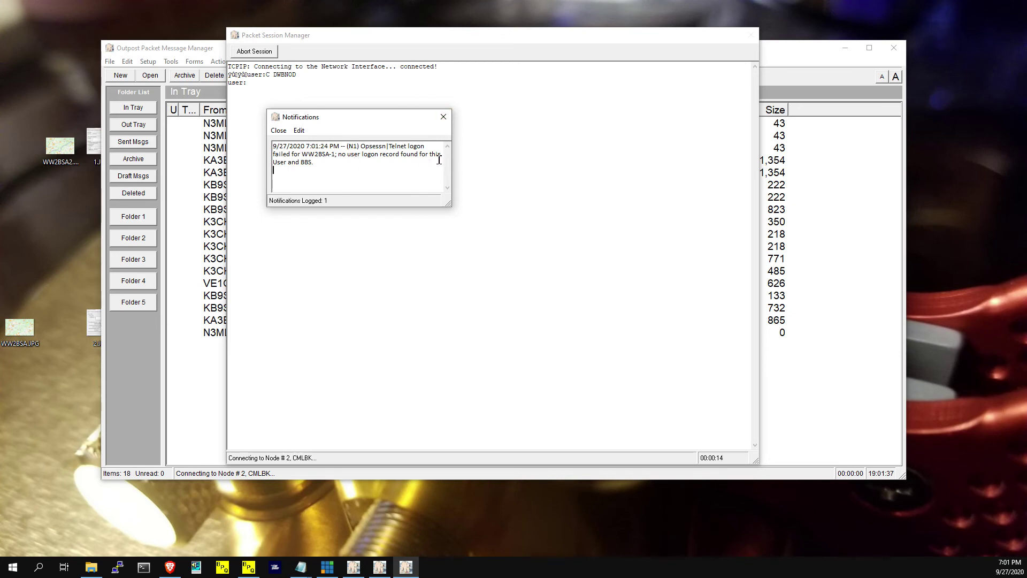
drag(453, 159, 684, 145)
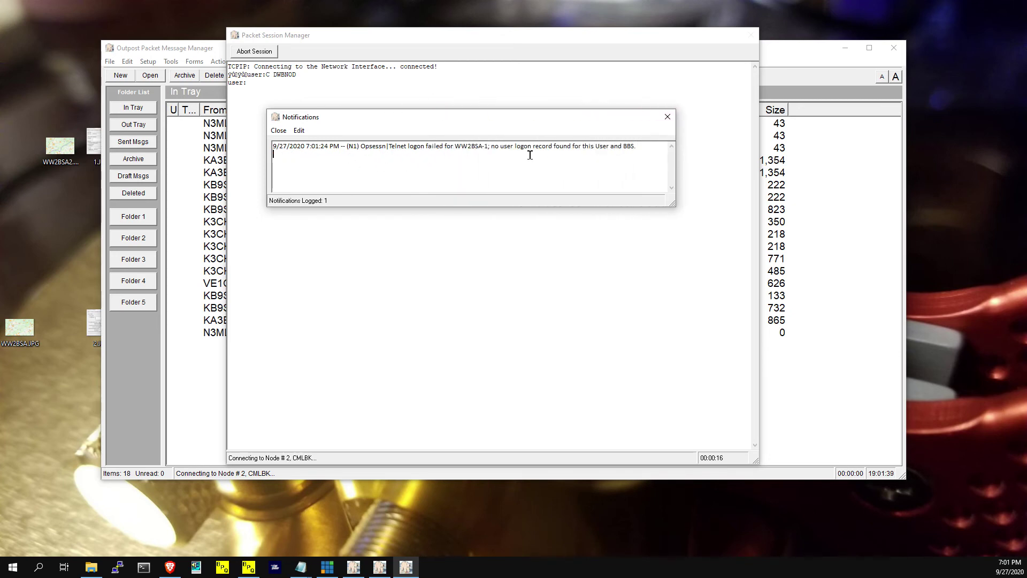
drag(484, 146, 554, 148)
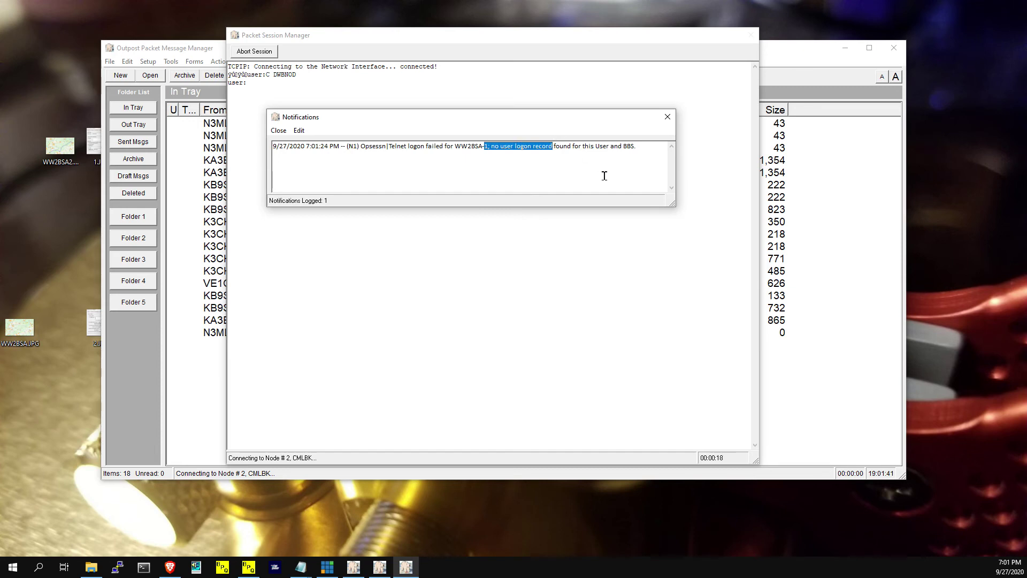
click(667, 117)
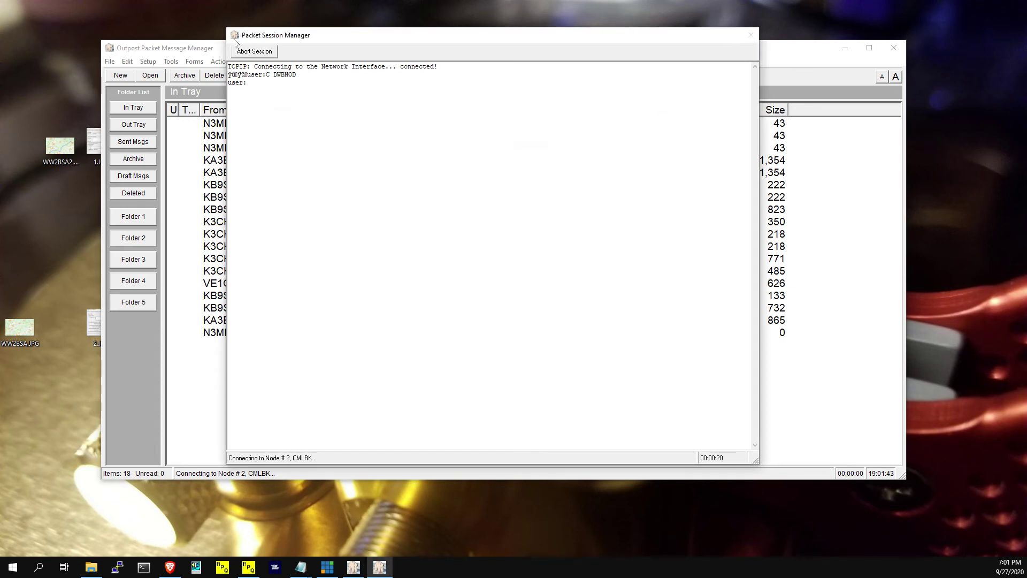
click(254, 51)
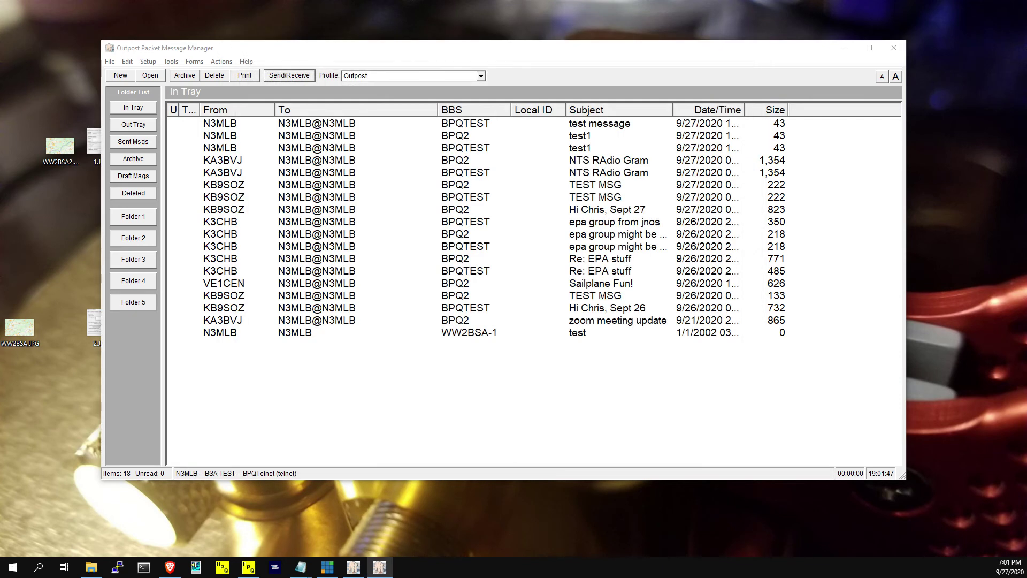
Step: Add a BBS login for BSA-TEST to the station ID, entering the user/connect password, and save it
click(148, 62)
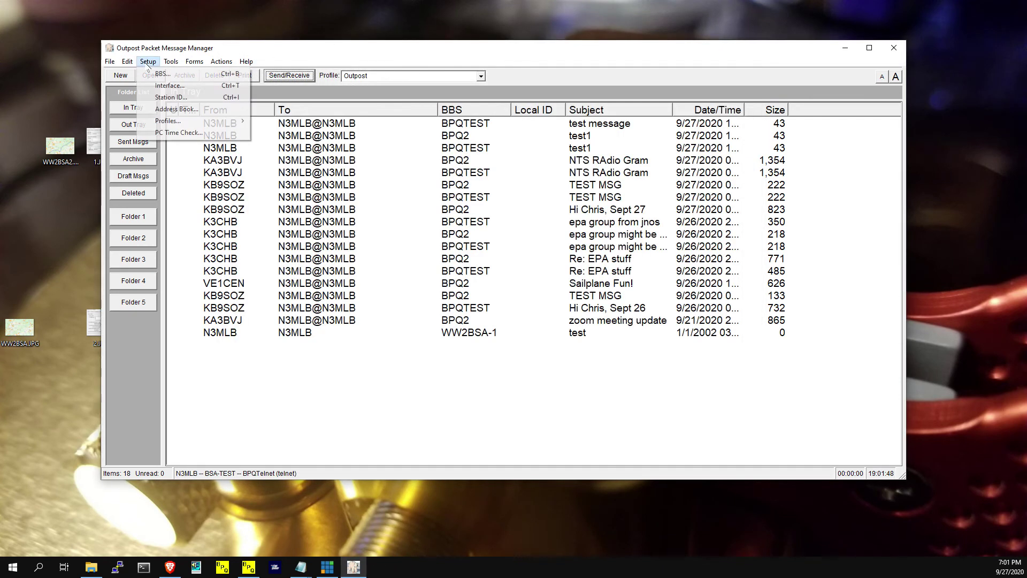
click(173, 98)
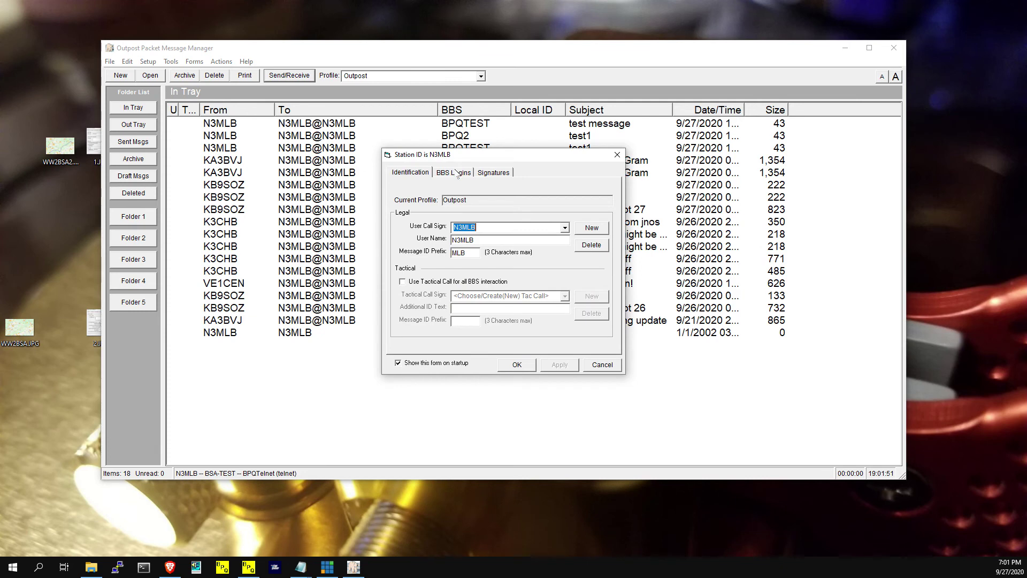
click(455, 173)
click(527, 202)
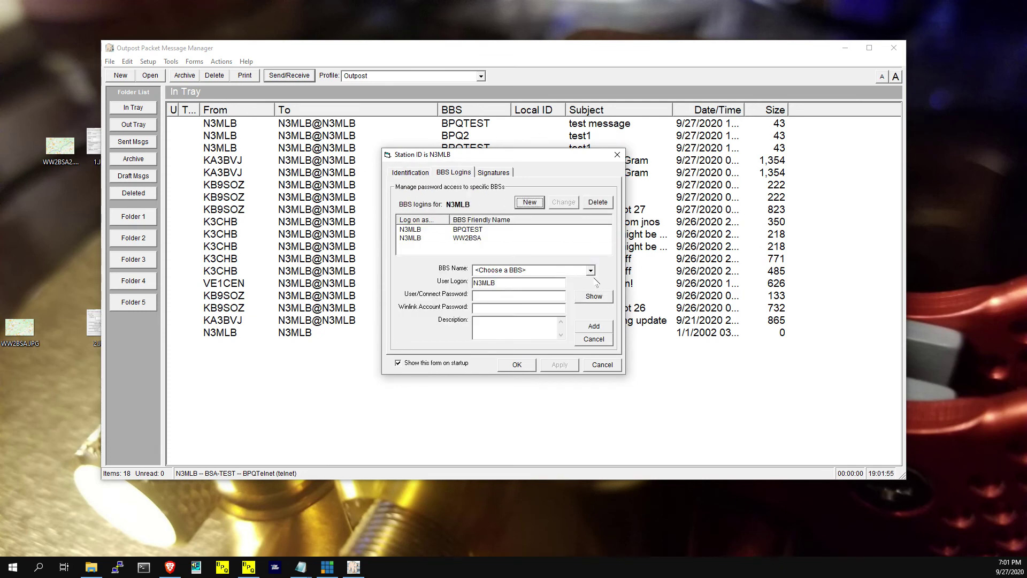
click(591, 270)
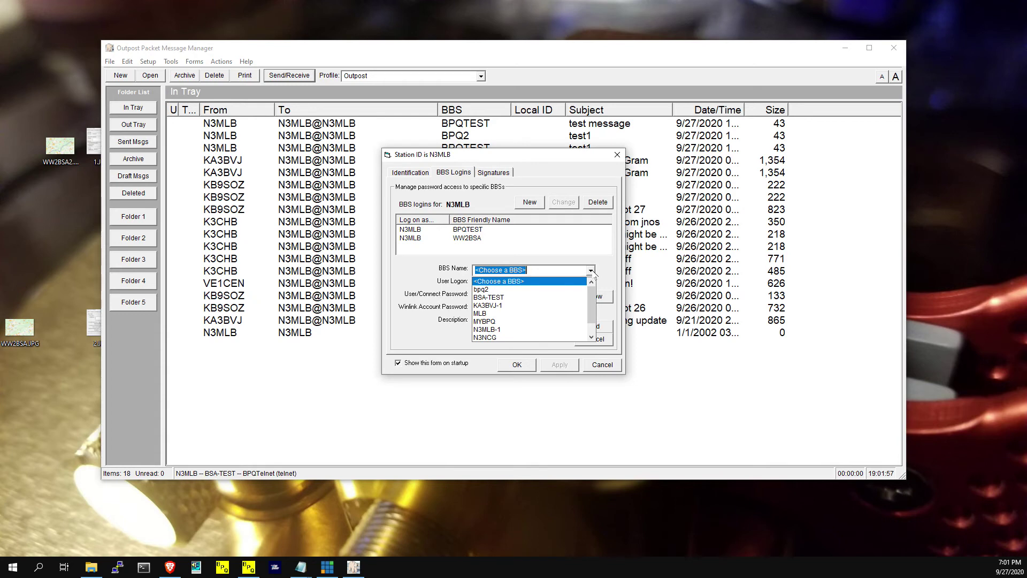
click(529, 298)
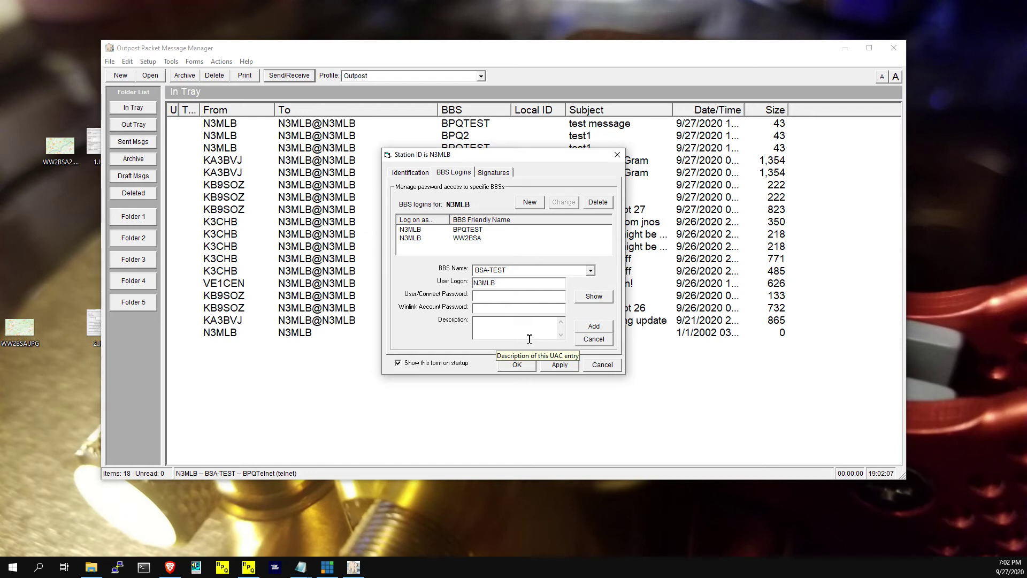
text(*****)
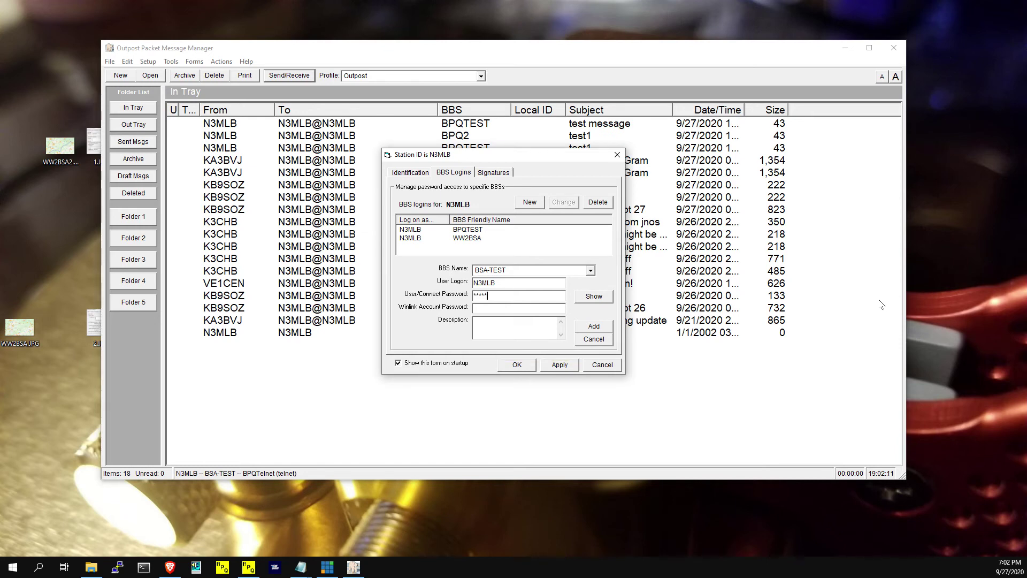
click(568, 370)
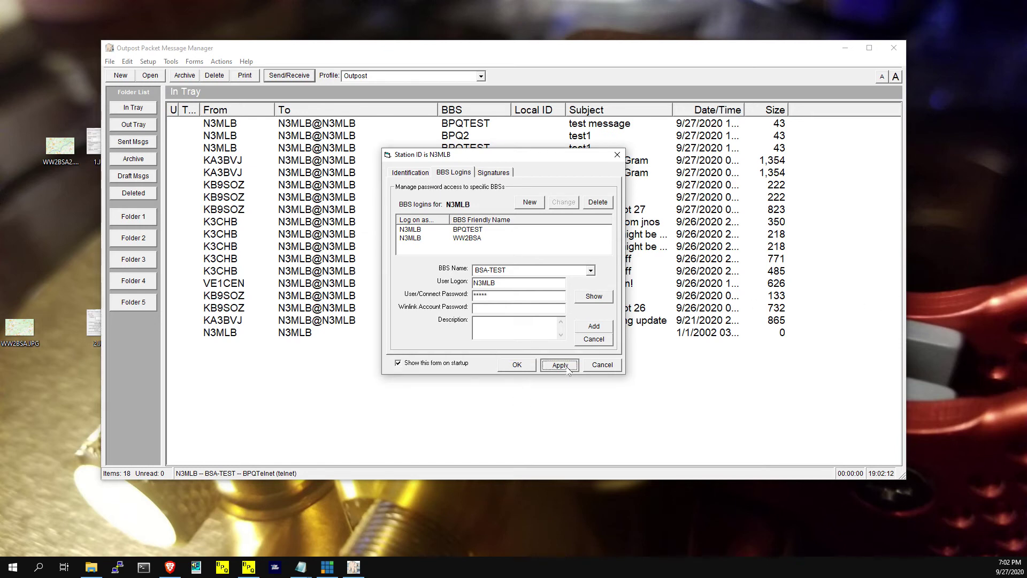
click(518, 365)
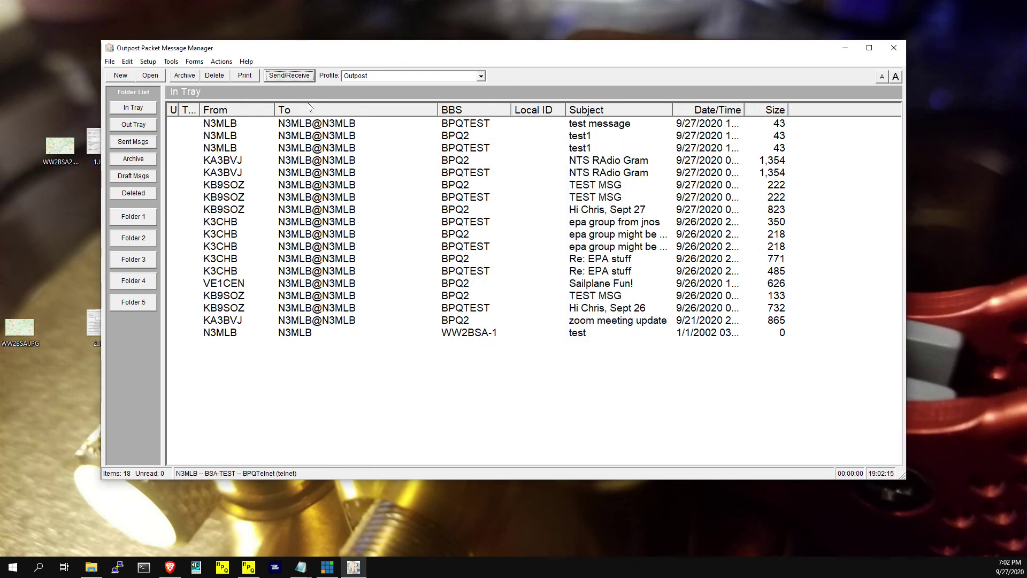
Step: Send and receive messages through BSA-TEST and widen the In Tray's Date/Time column
click(306, 75)
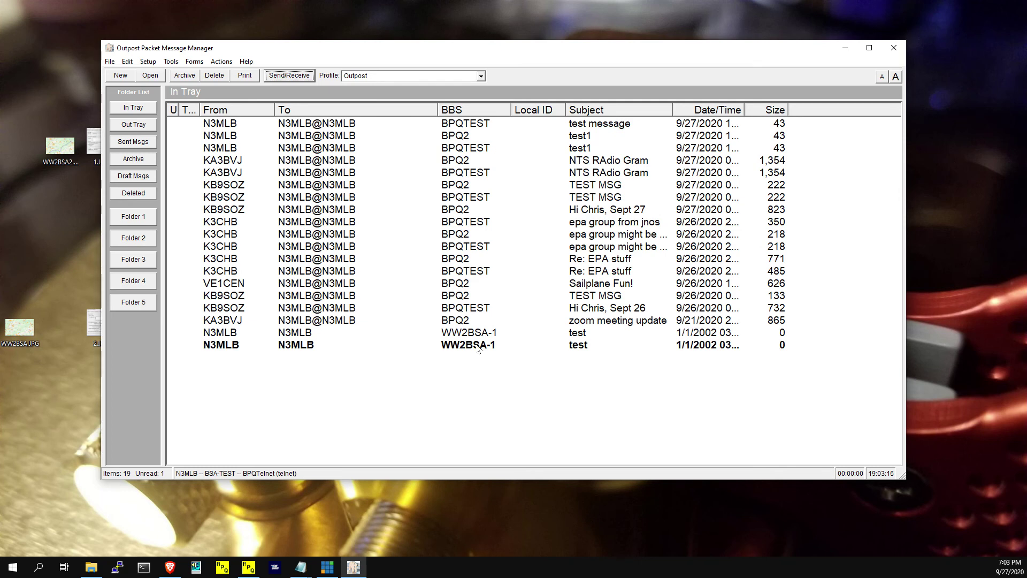
drag(745, 110, 788, 117)
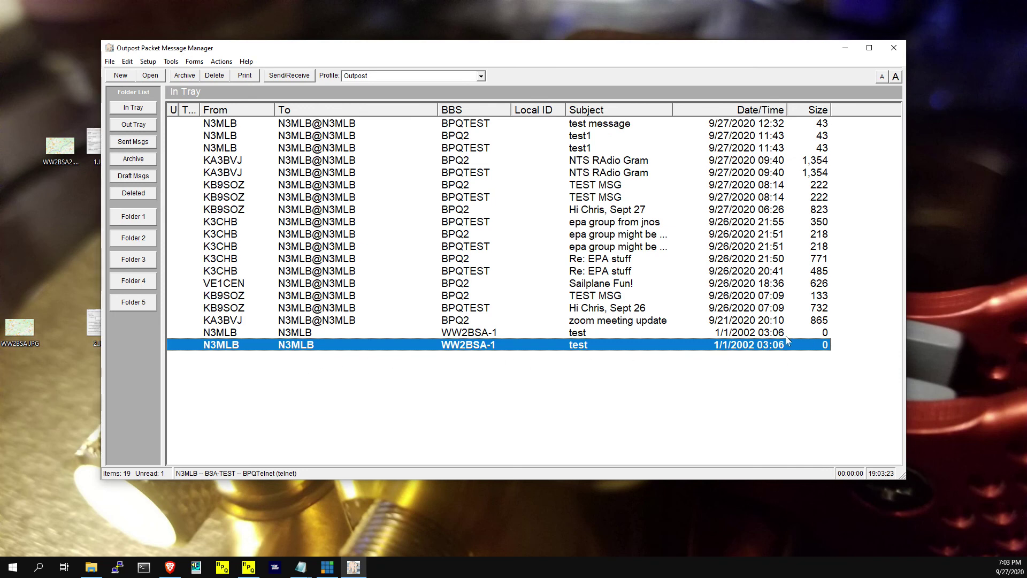
Step: Read the newly received test message from WW2BSA-1 and delete it
double_click(739, 351)
key(Escape)
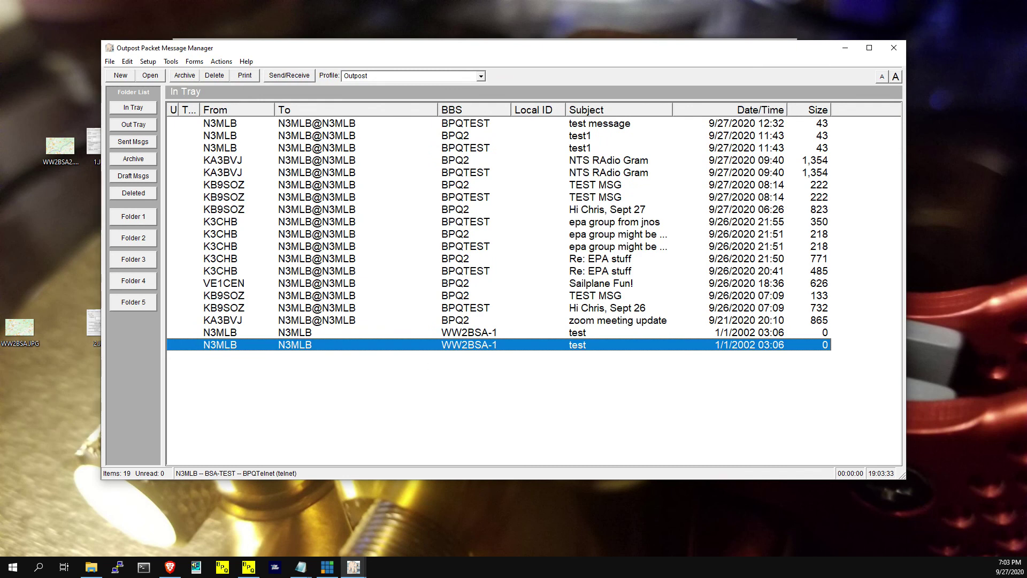
double_click(453, 347)
click(287, 196)
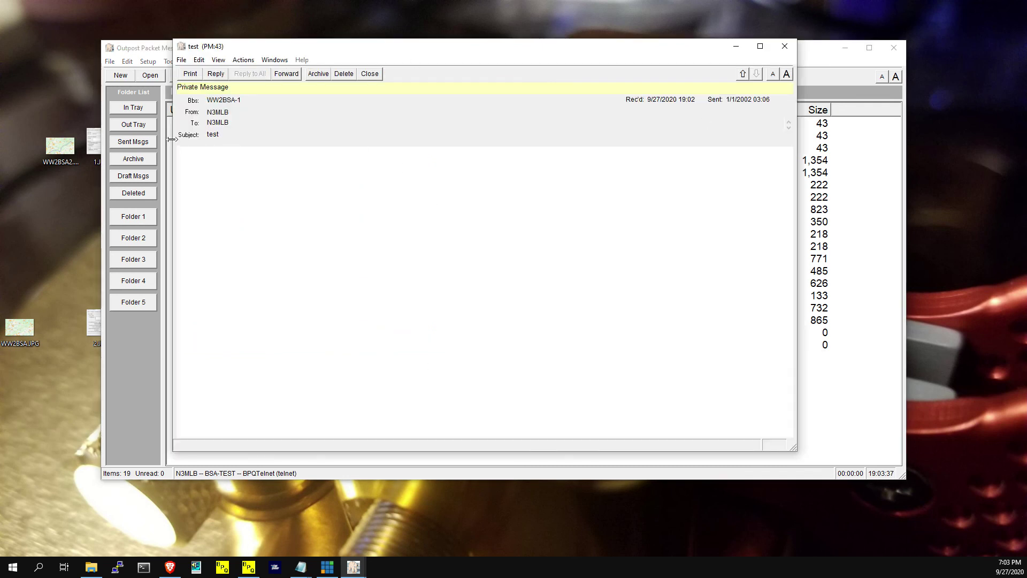
click(345, 74)
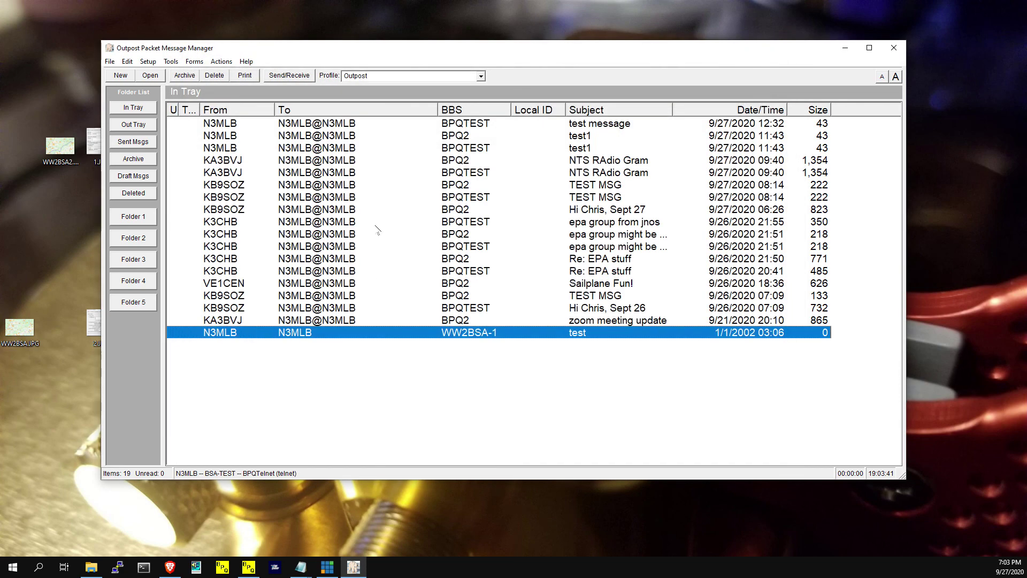
Step: Review the connect settings of all three path nodes in the BSA-TEST setup, and close it without saving
click(155, 63)
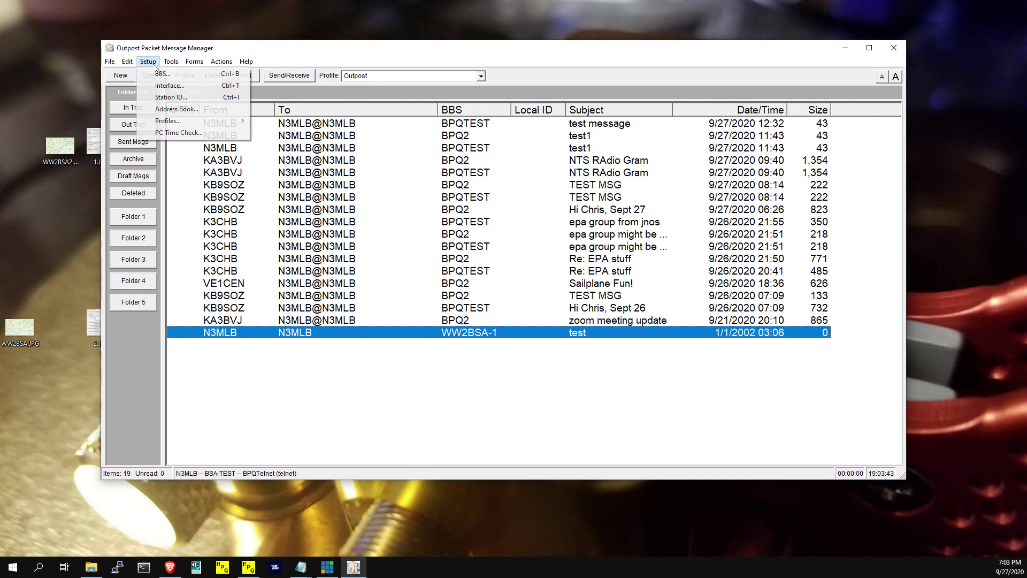
click(163, 73)
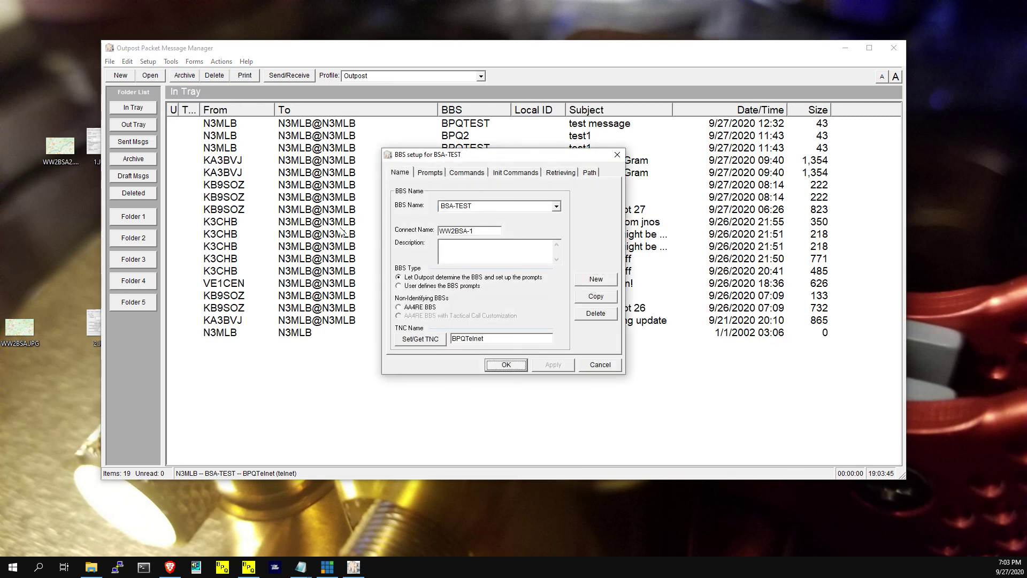
click(592, 173)
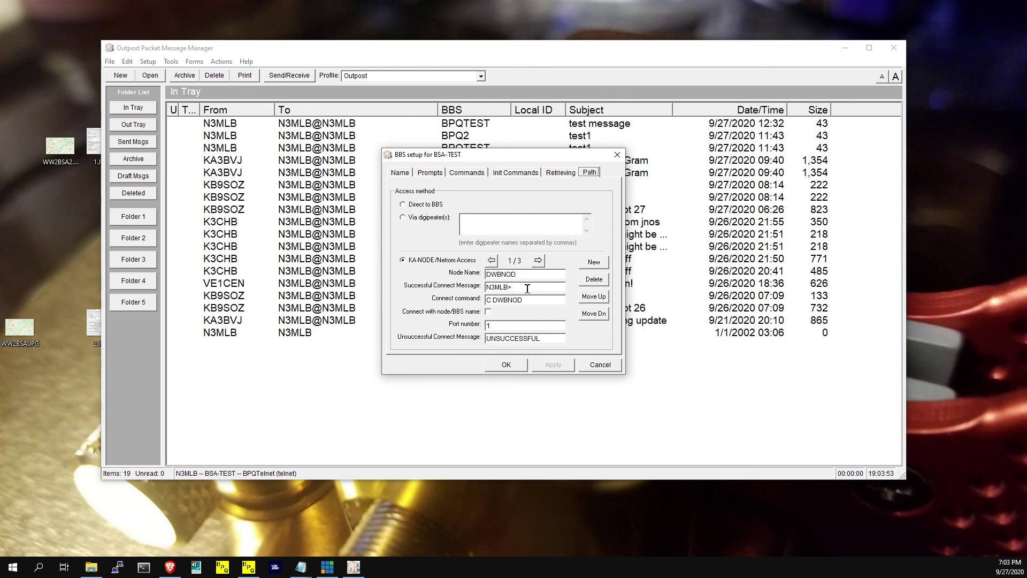
drag(535, 300, 475, 304)
click(538, 261)
click(539, 264)
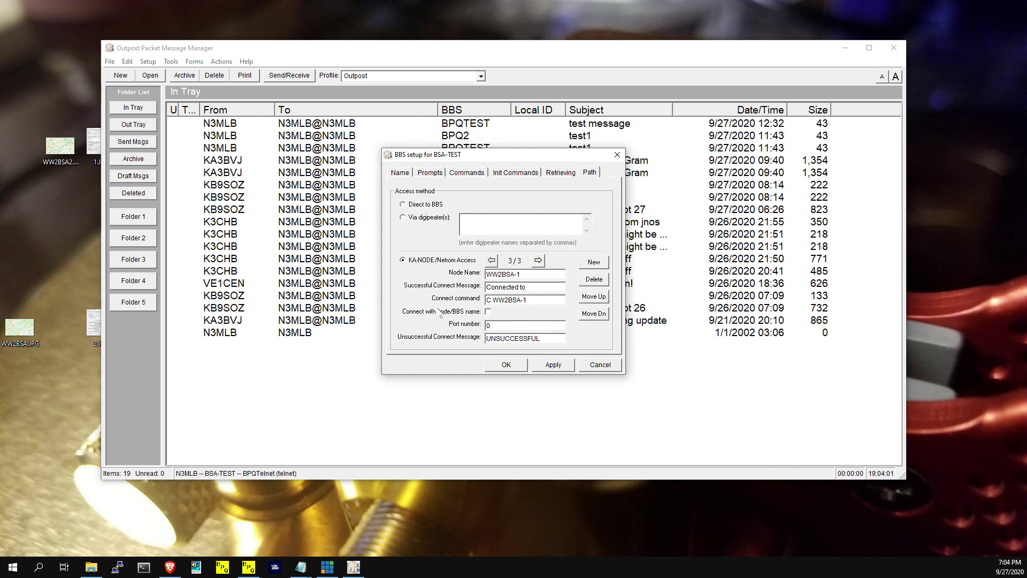
click(607, 368)
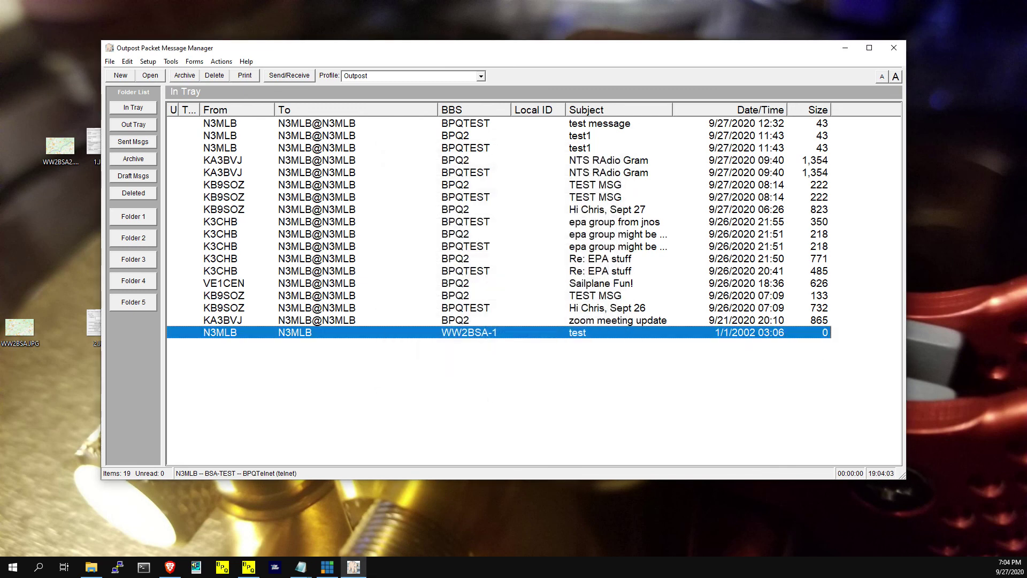